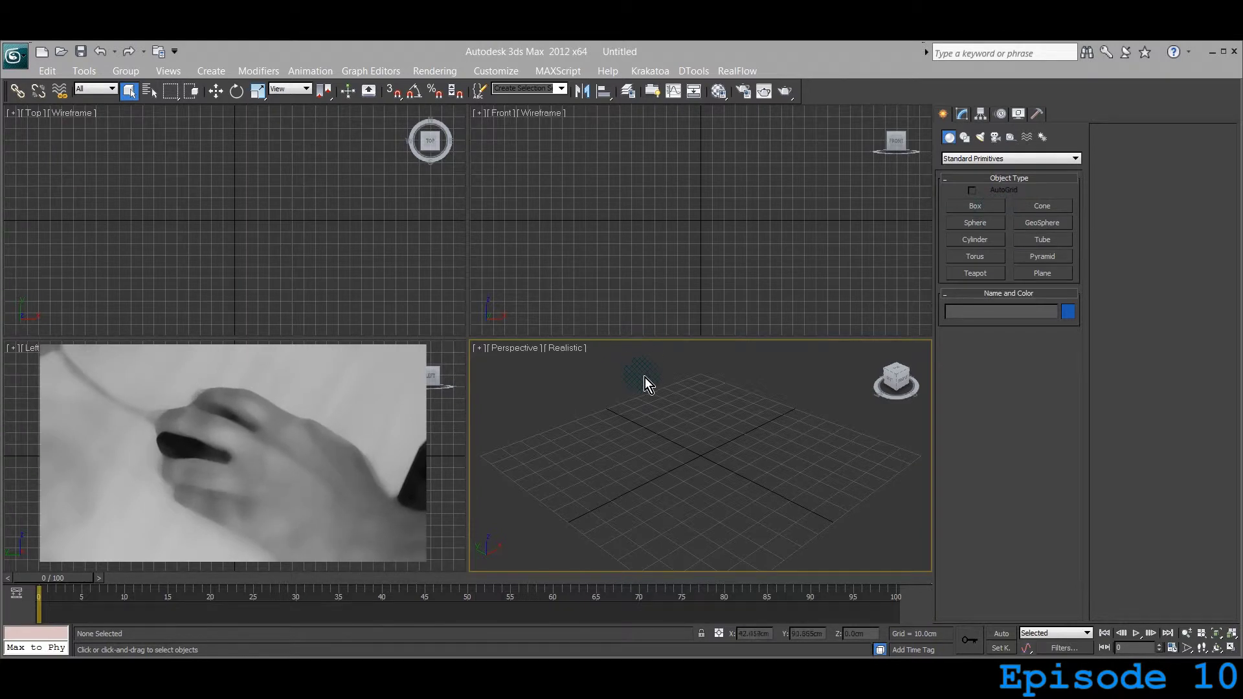
Create two boxes on the perspective grid, one about 43 x 55 x 40 cm and one about 35 x 33 x 36 cm, and undo both
click(976, 206)
drag(736, 440, 723, 530)
click(738, 445)
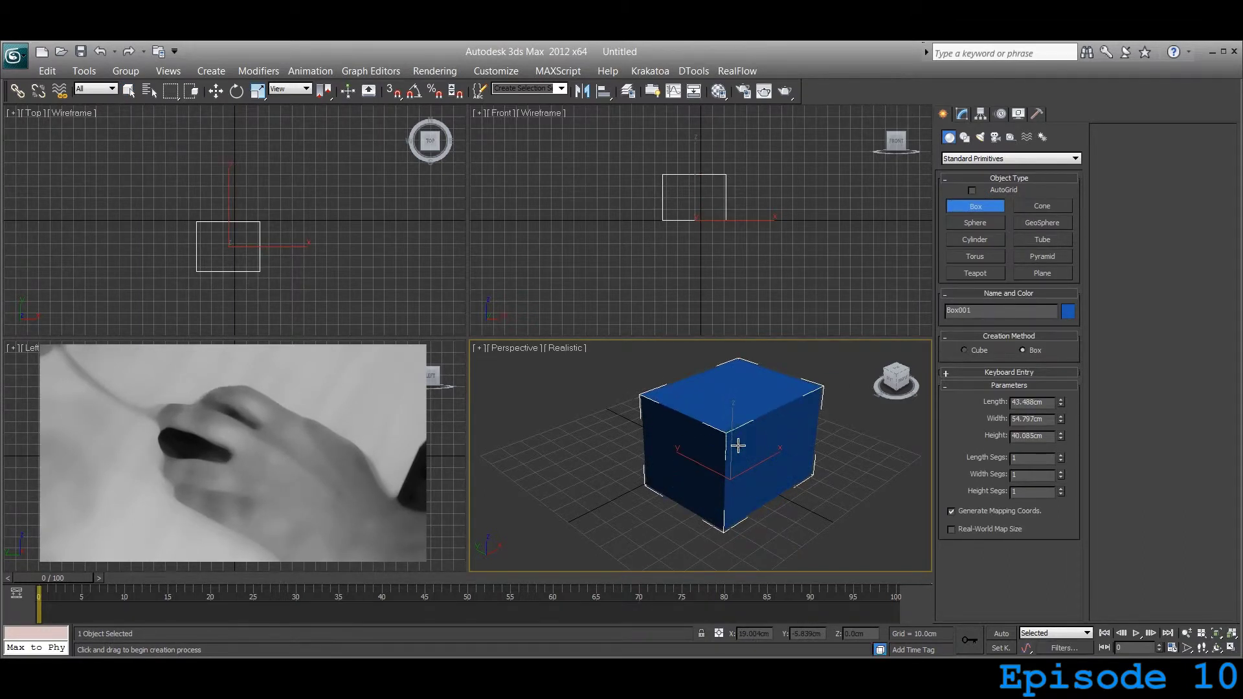
drag(571, 486, 542, 558)
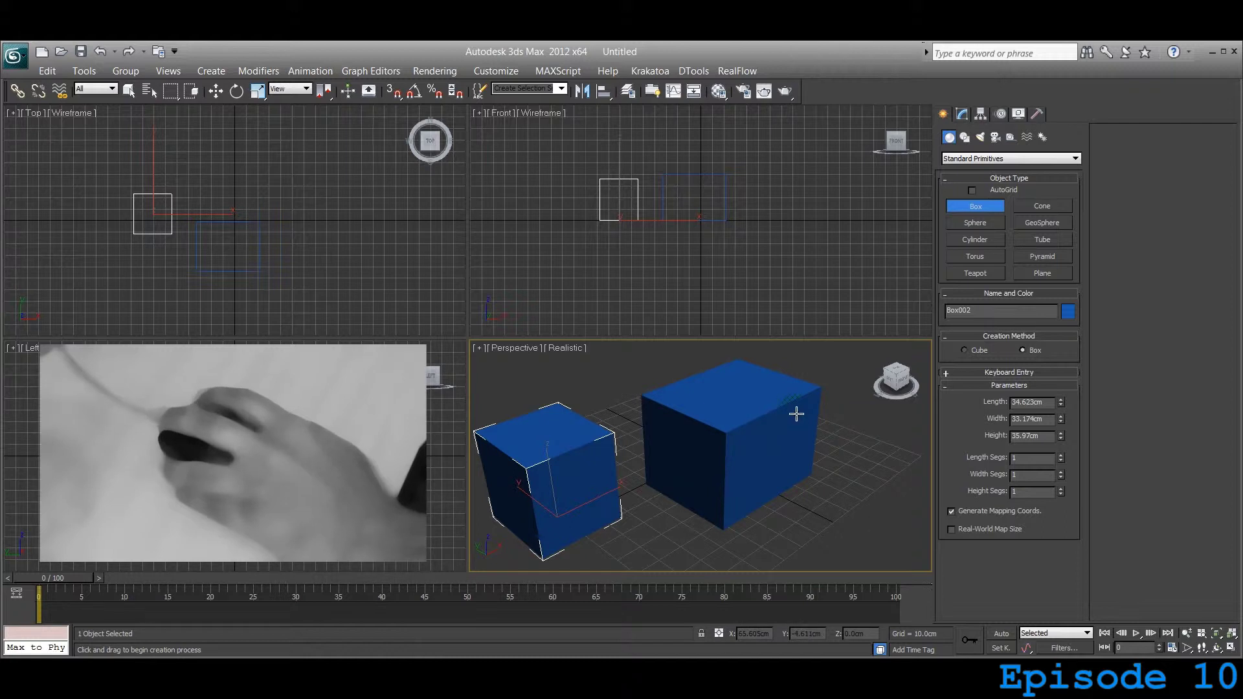
key(ctrl+z)
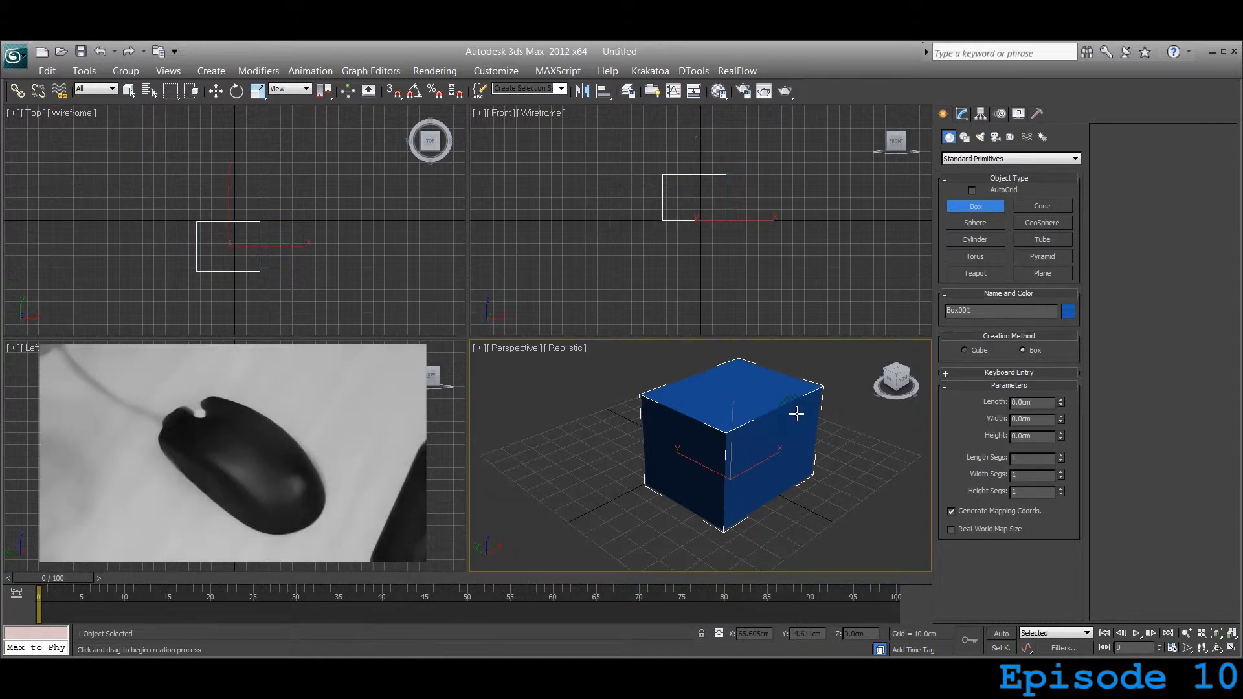
key(ctrl+z)
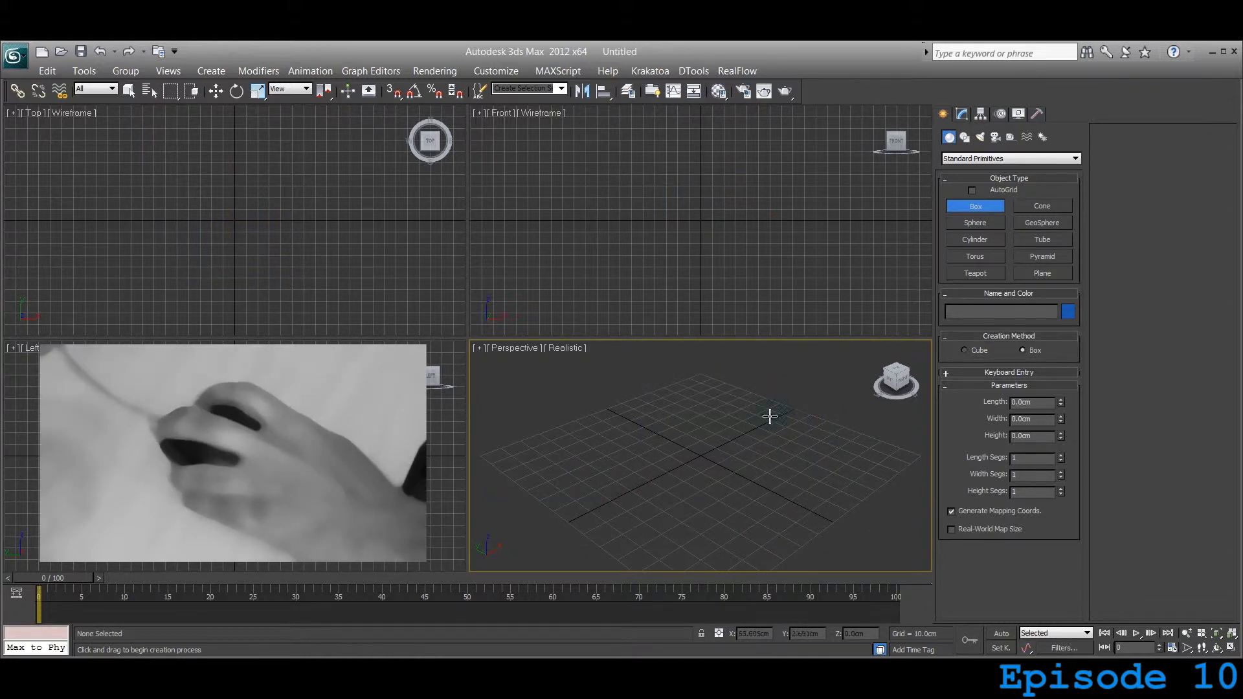
Start drawing a box on the perspective grid three times, cancelling each one before its creation is finished
drag(770, 416, 736, 516)
drag(736, 428, 739, 432)
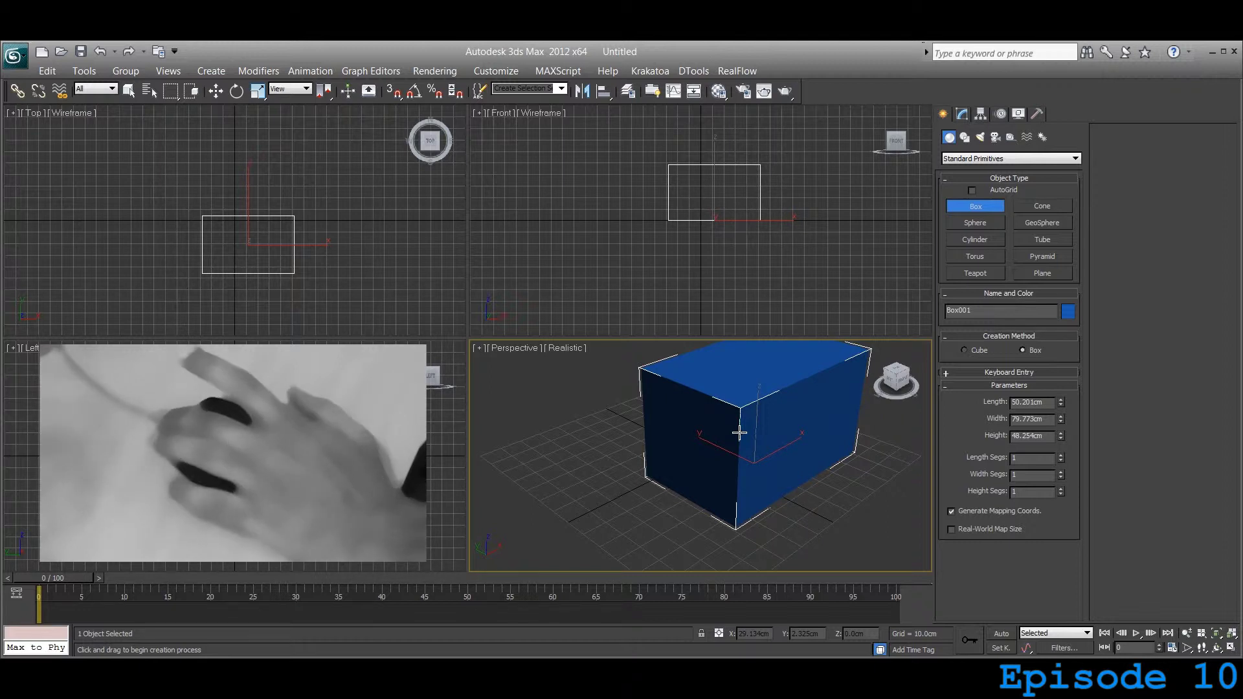
right_click(740, 432)
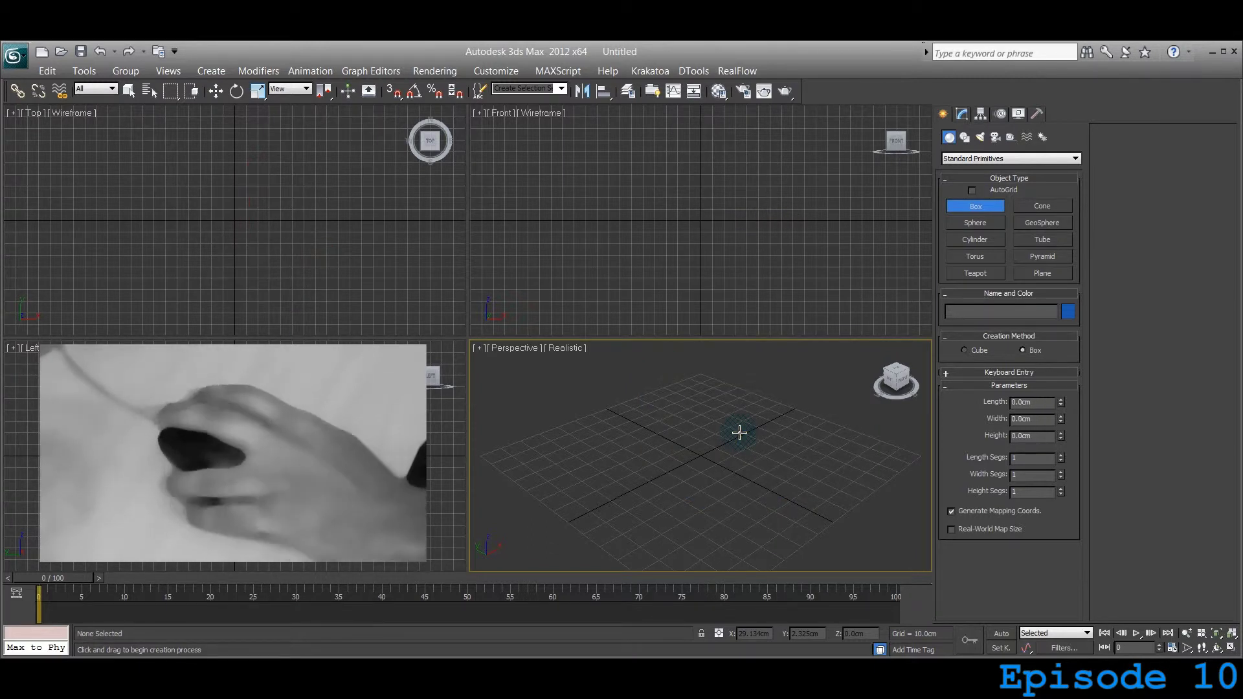
drag(709, 411, 713, 534)
right_click(713, 535)
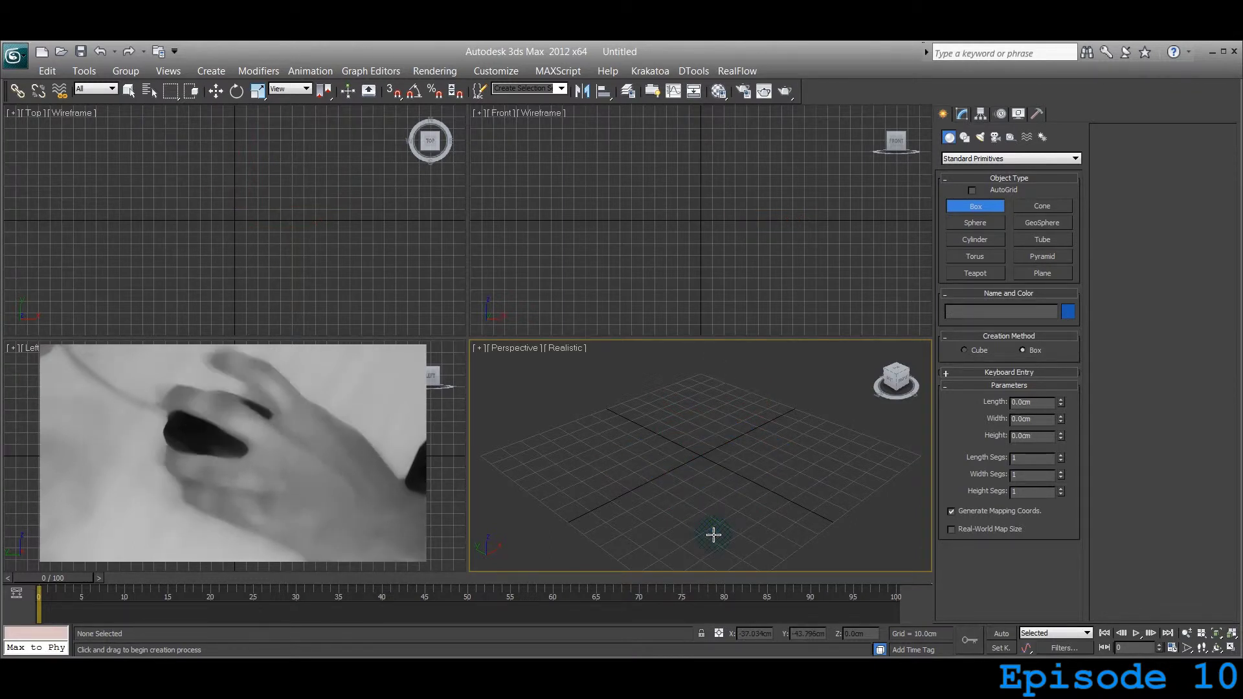
drag(774, 413, 749, 563)
right_click(749, 564)
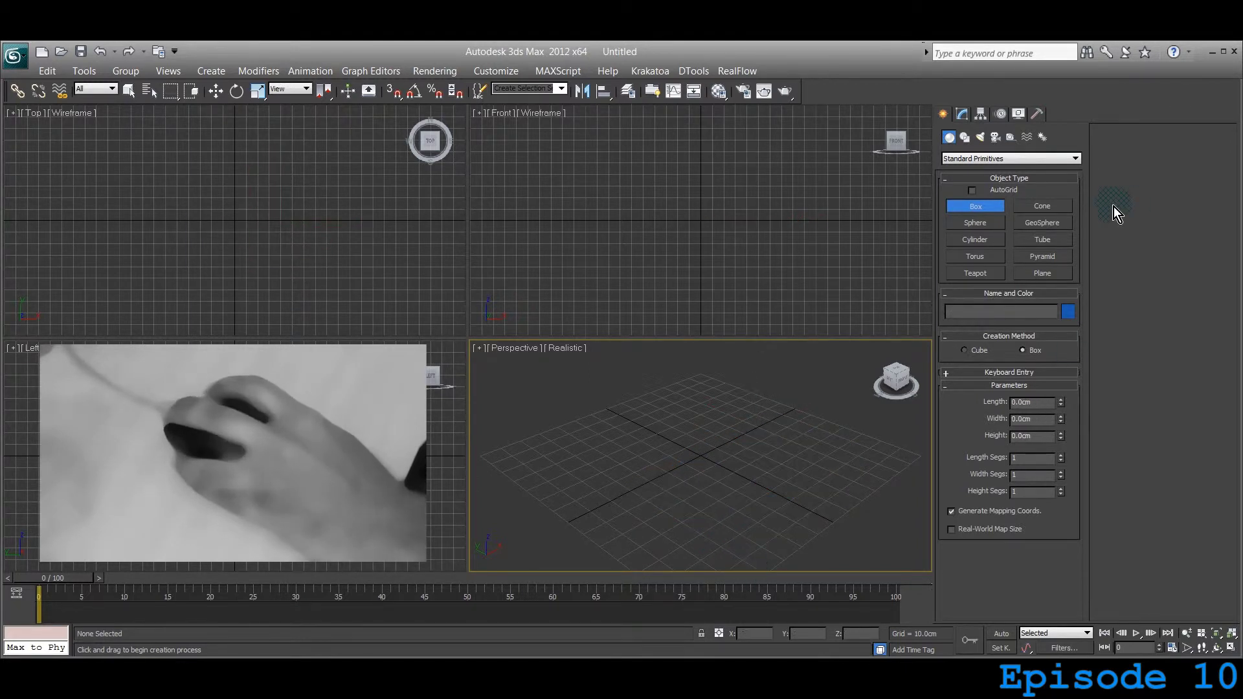
Start drawing a large plane across the perspective grid and cancel its creation
click(1036, 273)
drag(707, 402, 698, 577)
right_click(698, 576)
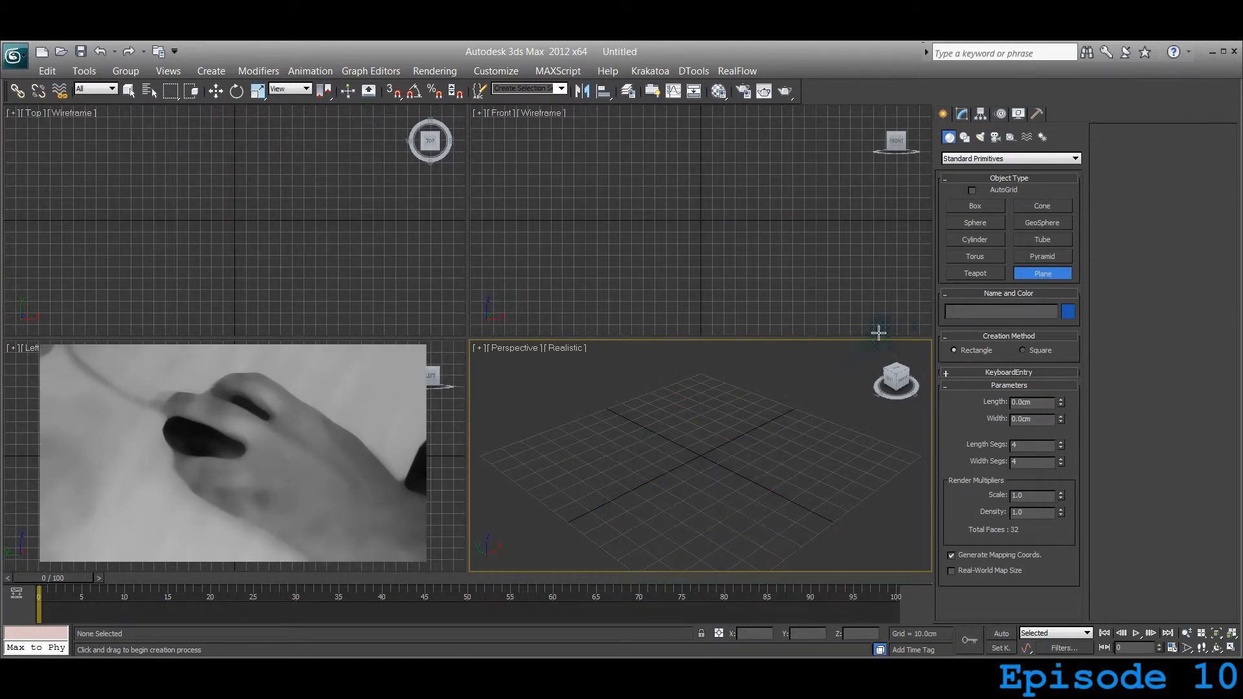
Create a pointed cone with a base radius of about 49 cm near the centre of the perspective grid
click(974, 224)
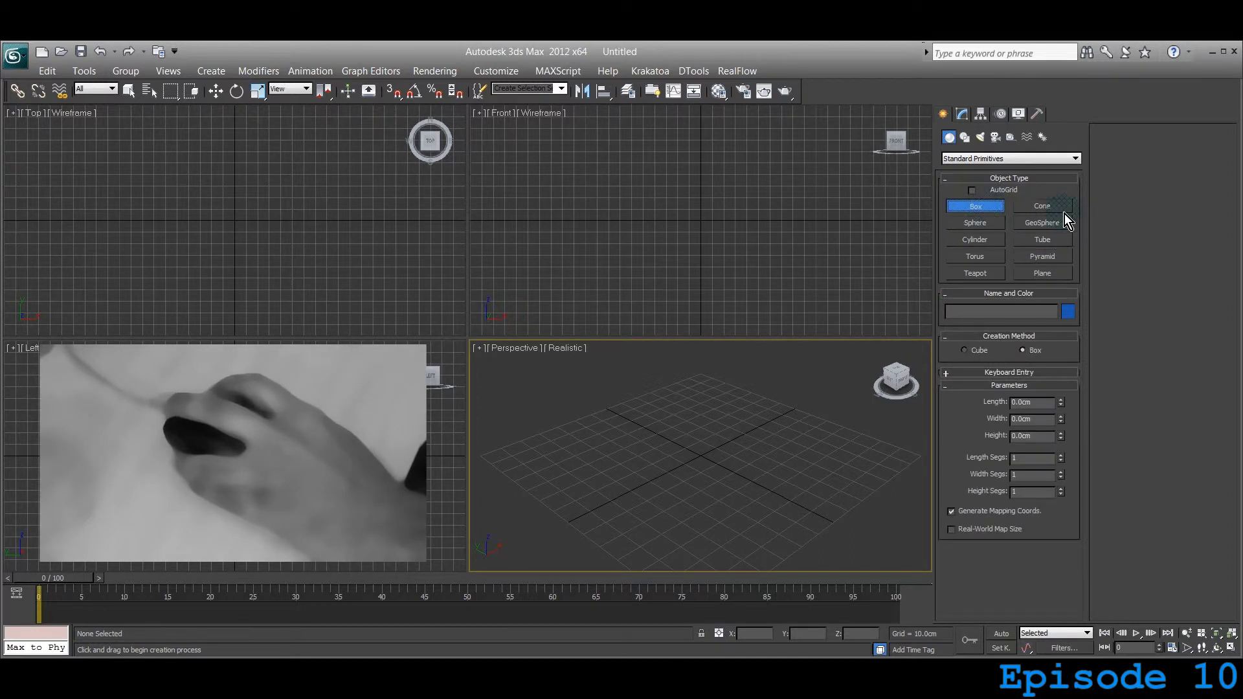
drag(712, 447, 727, 505)
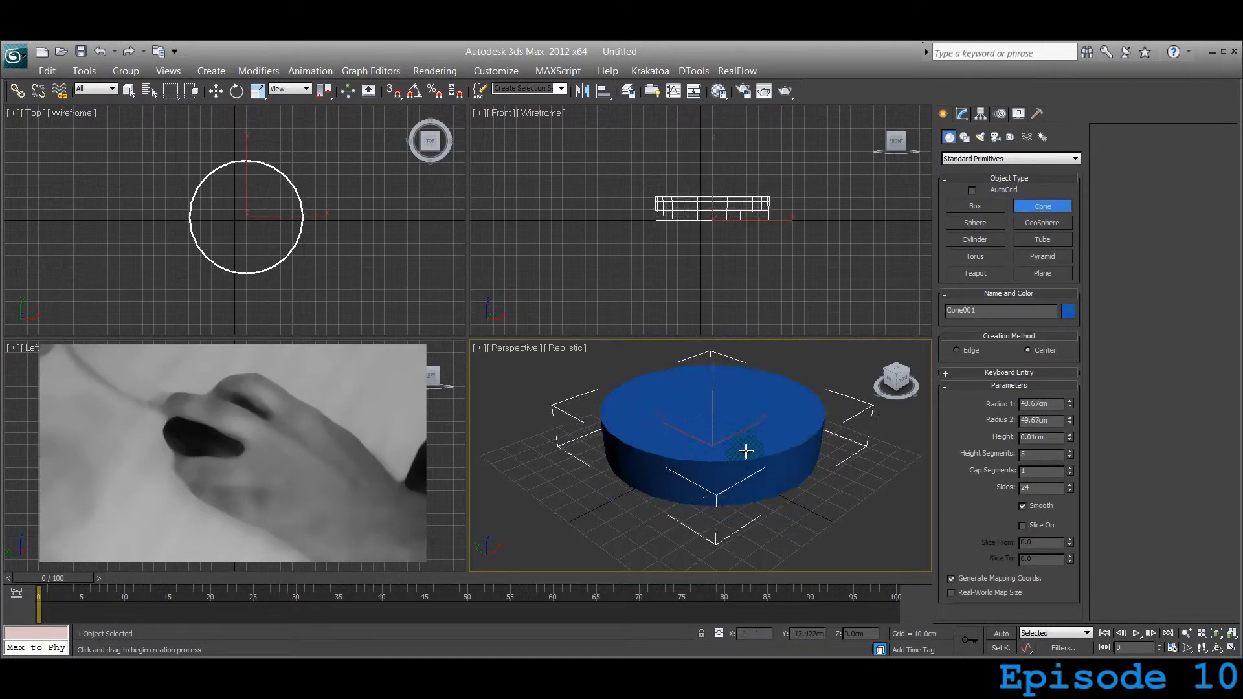
click(630, 558)
Rotate the cone freely on several axes, undo that rotation, and cancel a second free rotation partway
key(e)
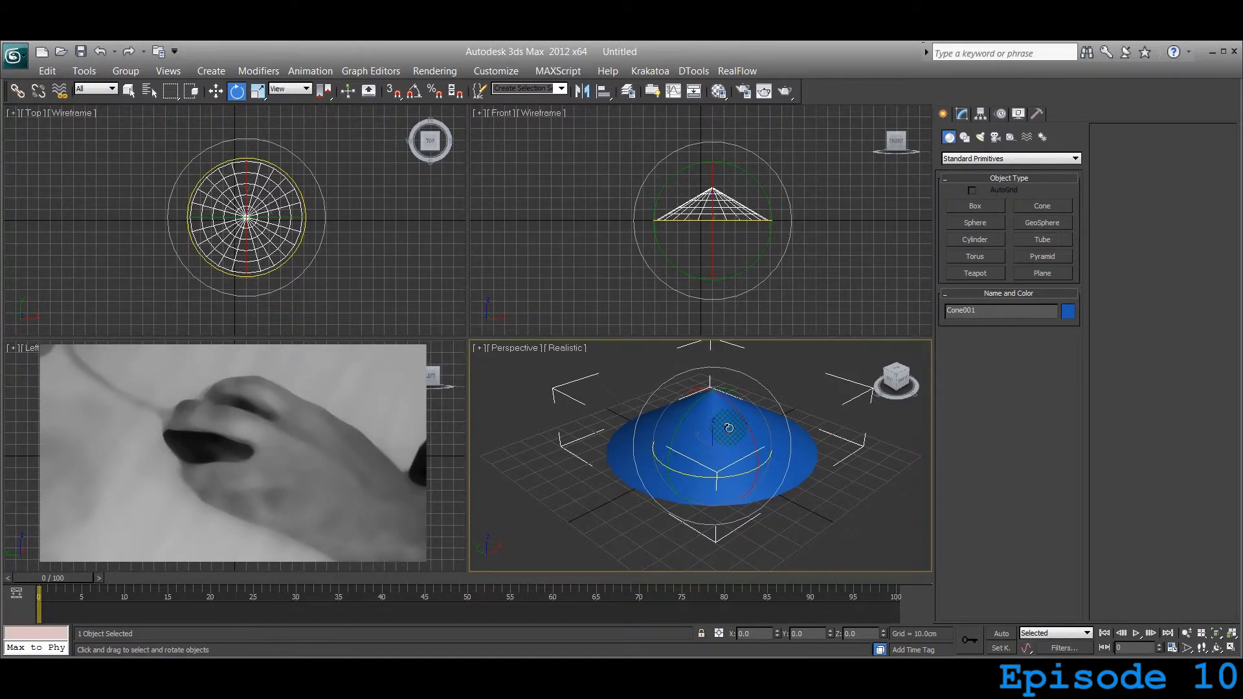
drag(716, 433, 679, 388)
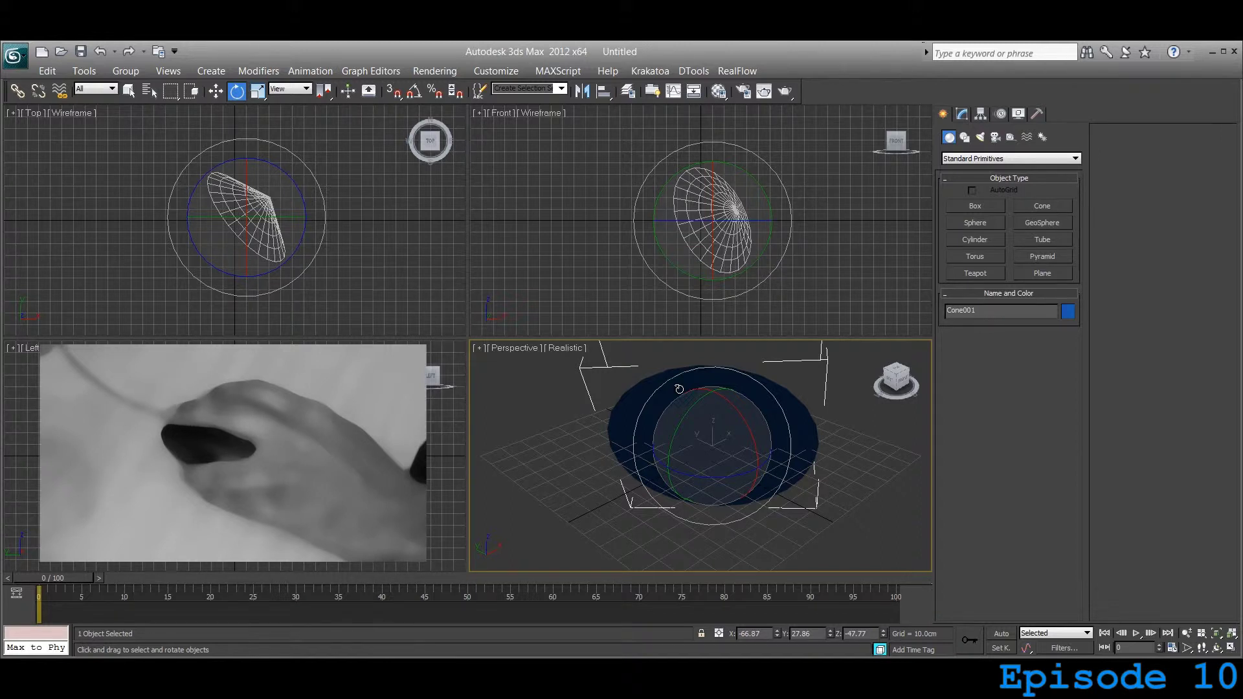
drag(679, 389, 679, 389)
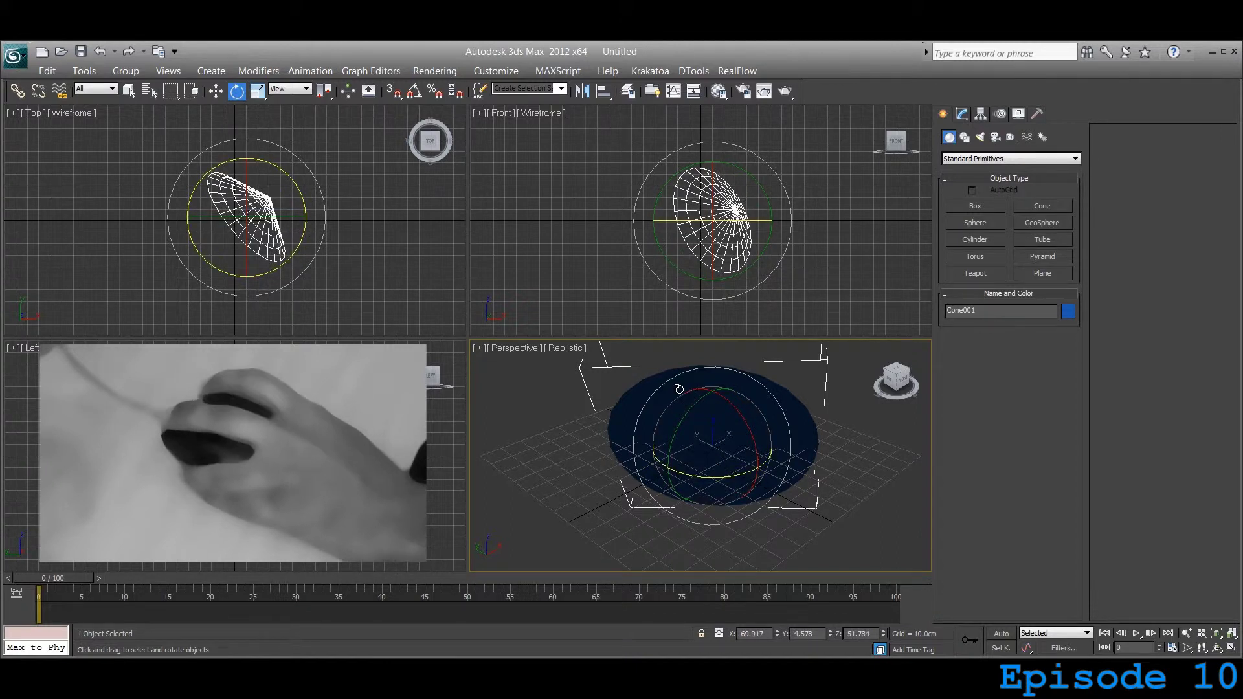
key(ctrl+z)
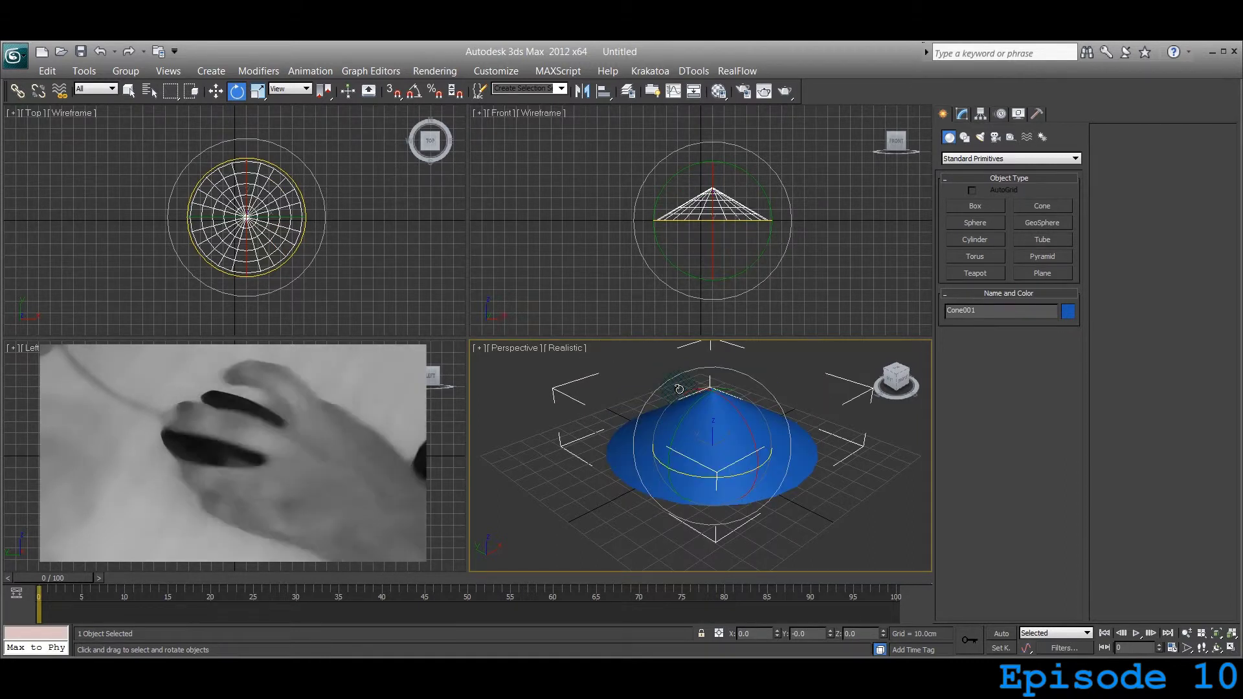
drag(721, 457, 760, 392)
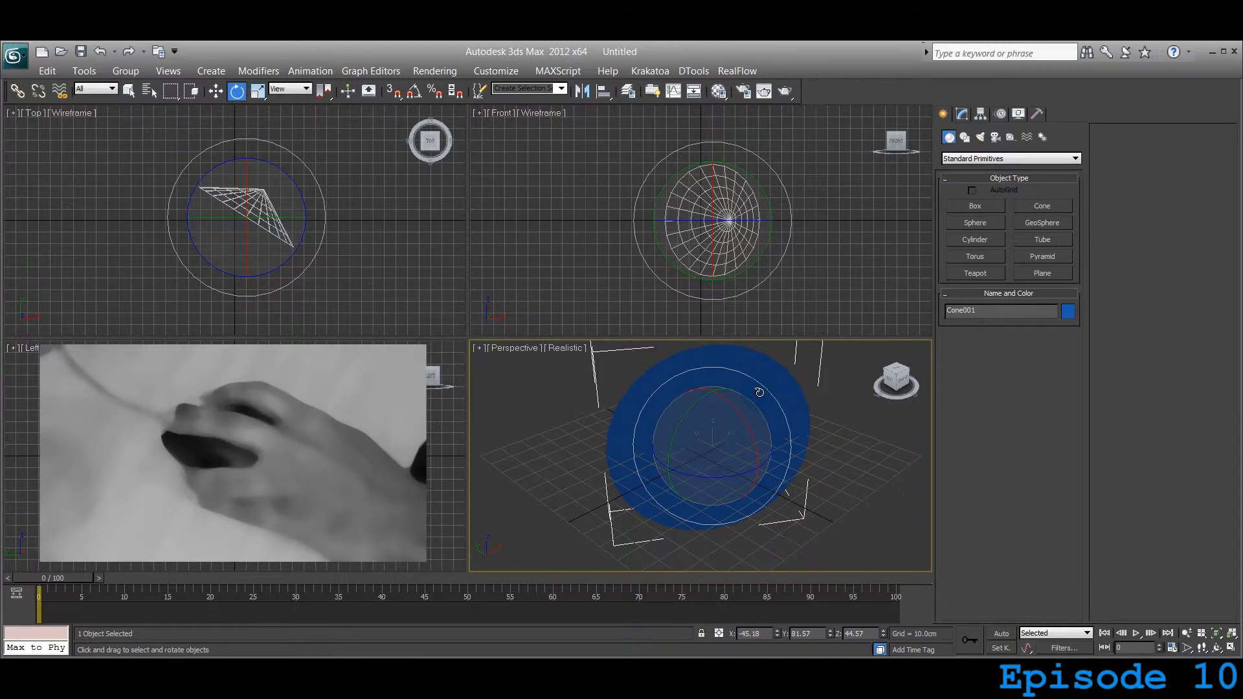
right_click(759, 392)
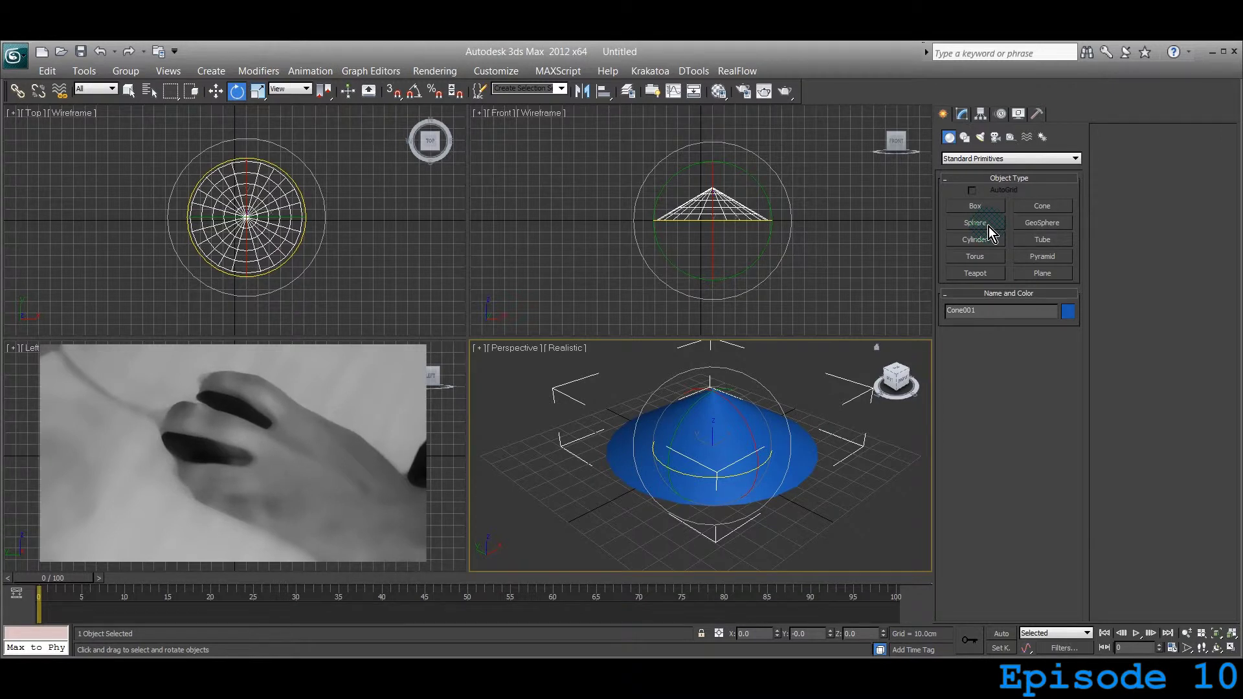
Start a torus with radii of about 31 cm and 8 cm beside the cone and cancel its creation
click(998, 262)
drag(555, 488, 613, 533)
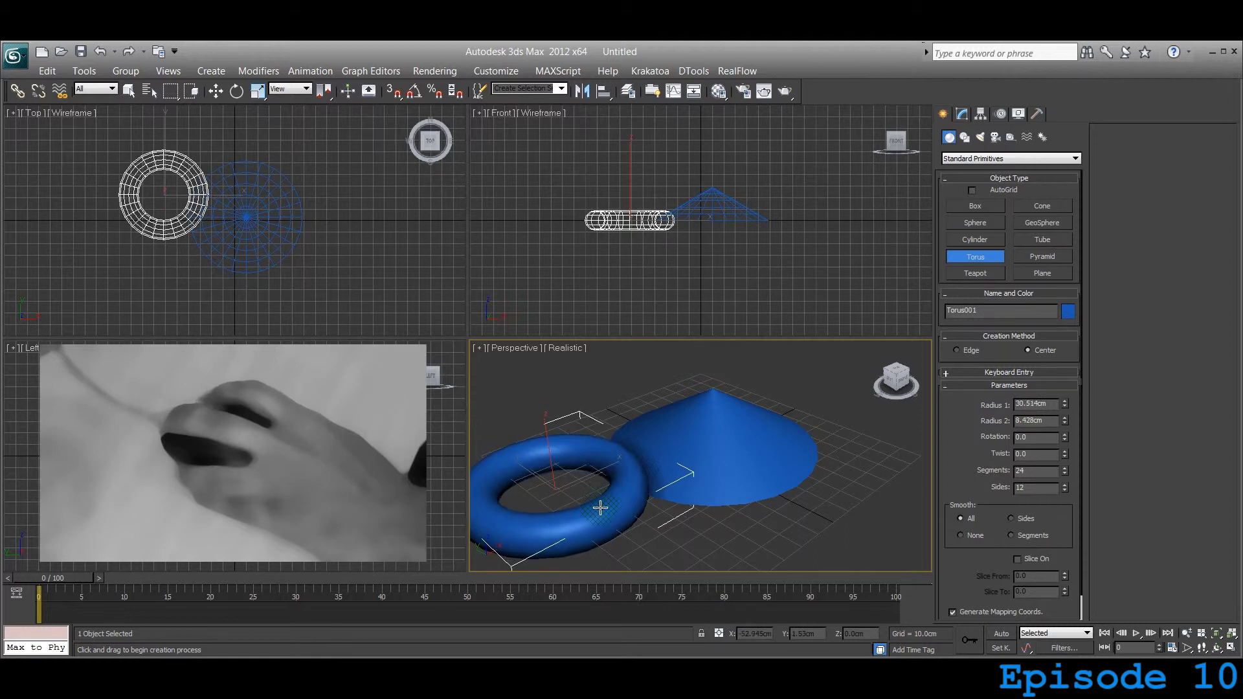
right_click(599, 514)
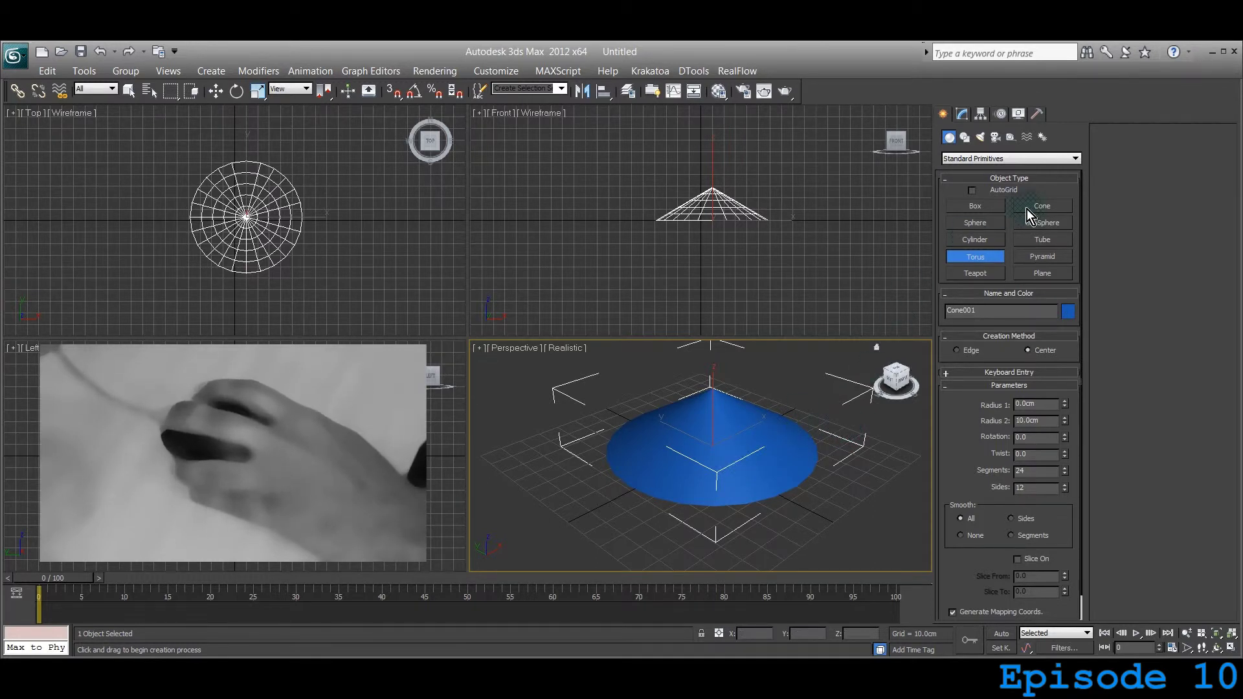
Scale the cone up uniformly to about 286 percent and cancel the scaling partway
middle_drag(765, 436, 695, 477)
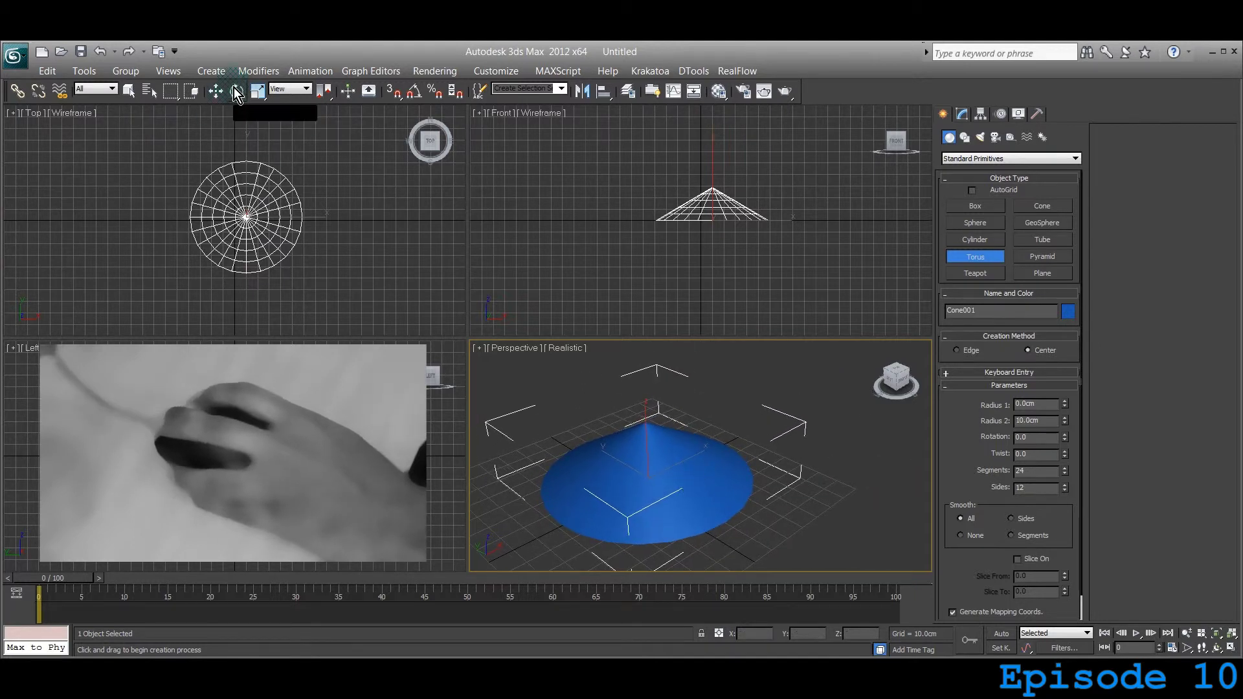
click(258, 91)
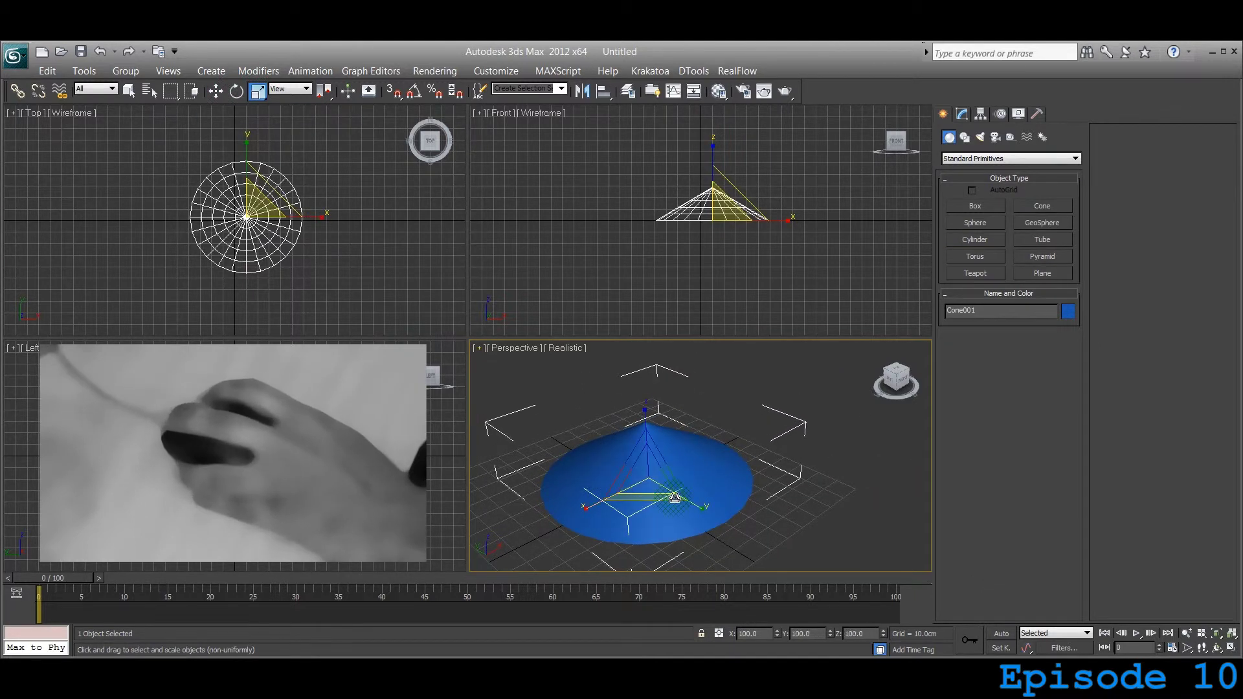
drag(651, 474, 711, 349)
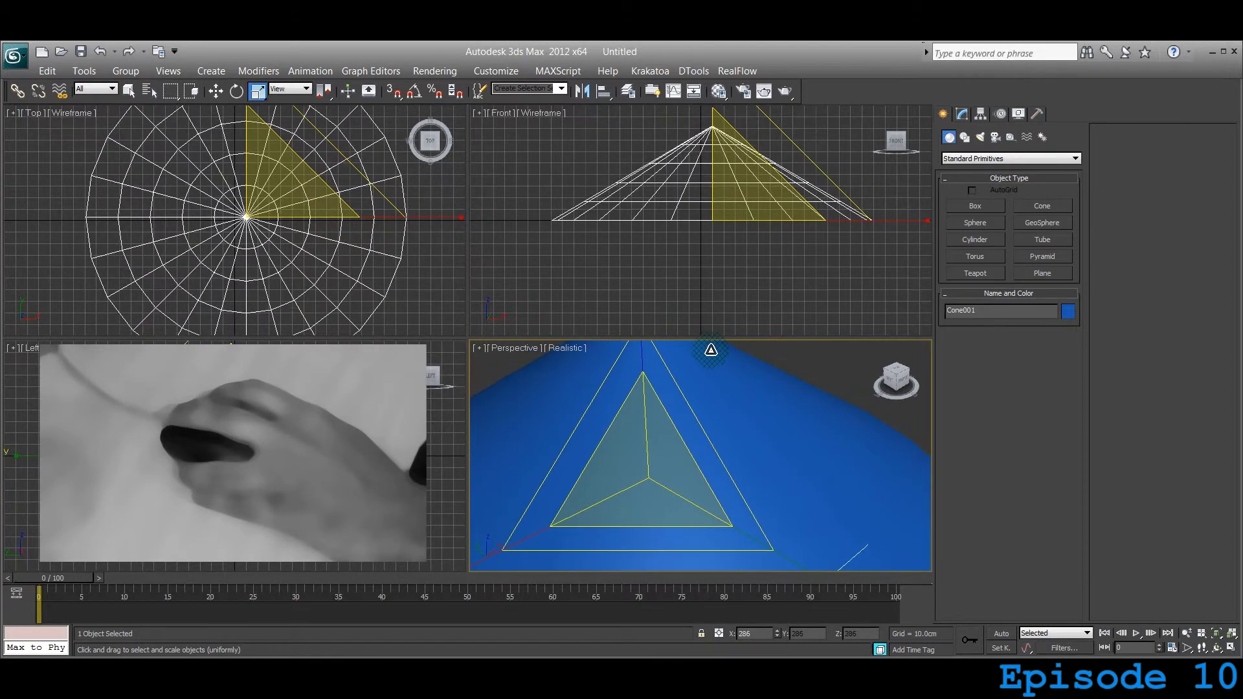
right_click(711, 350)
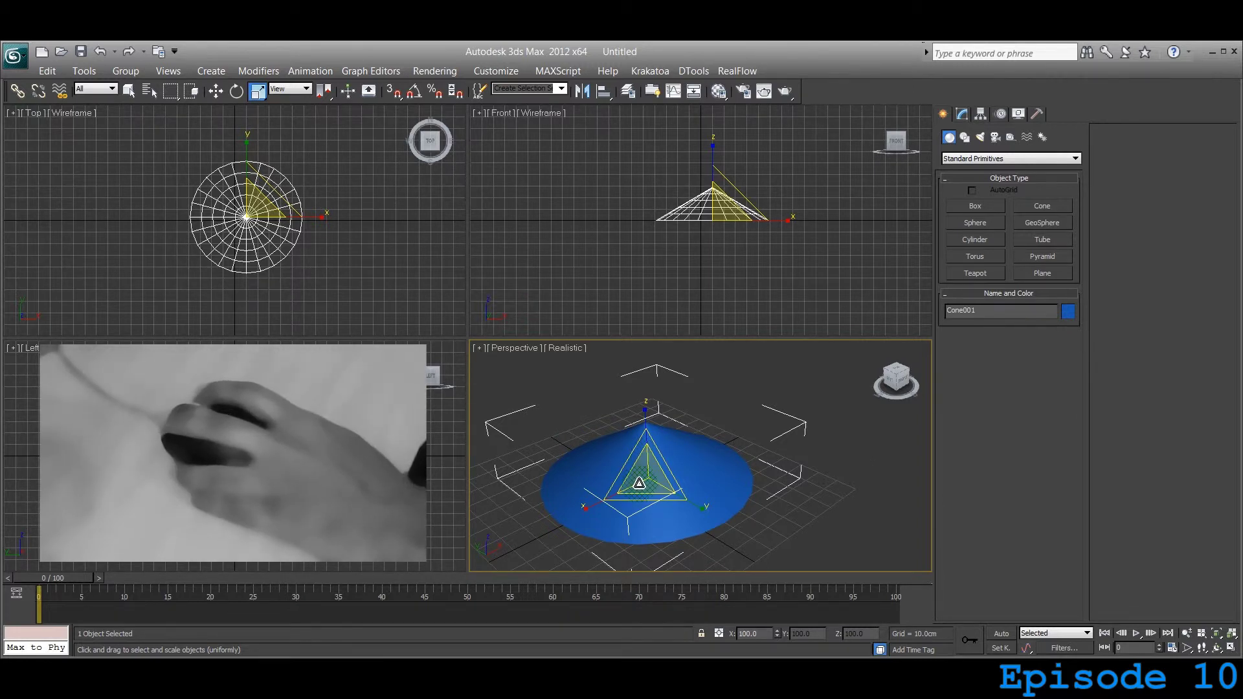
Start a box about 38 x 41 x 53 cm beside the cone and cancel its creation
click(988, 210)
drag(833, 473, 857, 547)
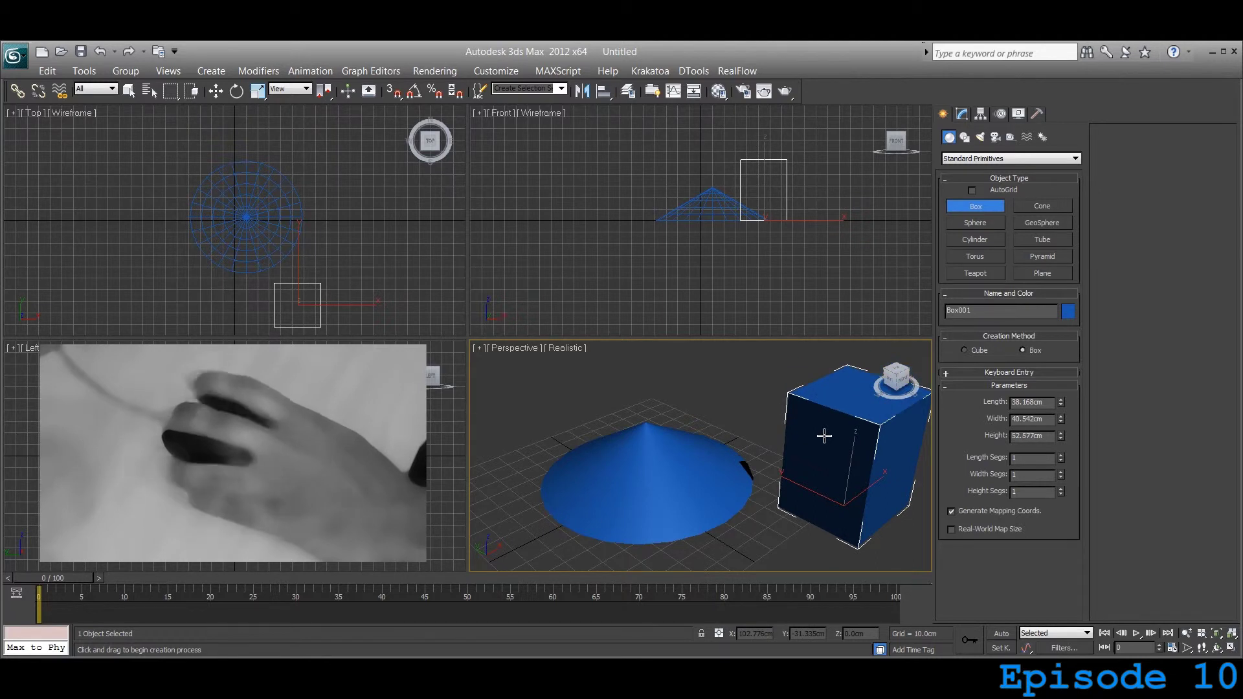
right_click(824, 436)
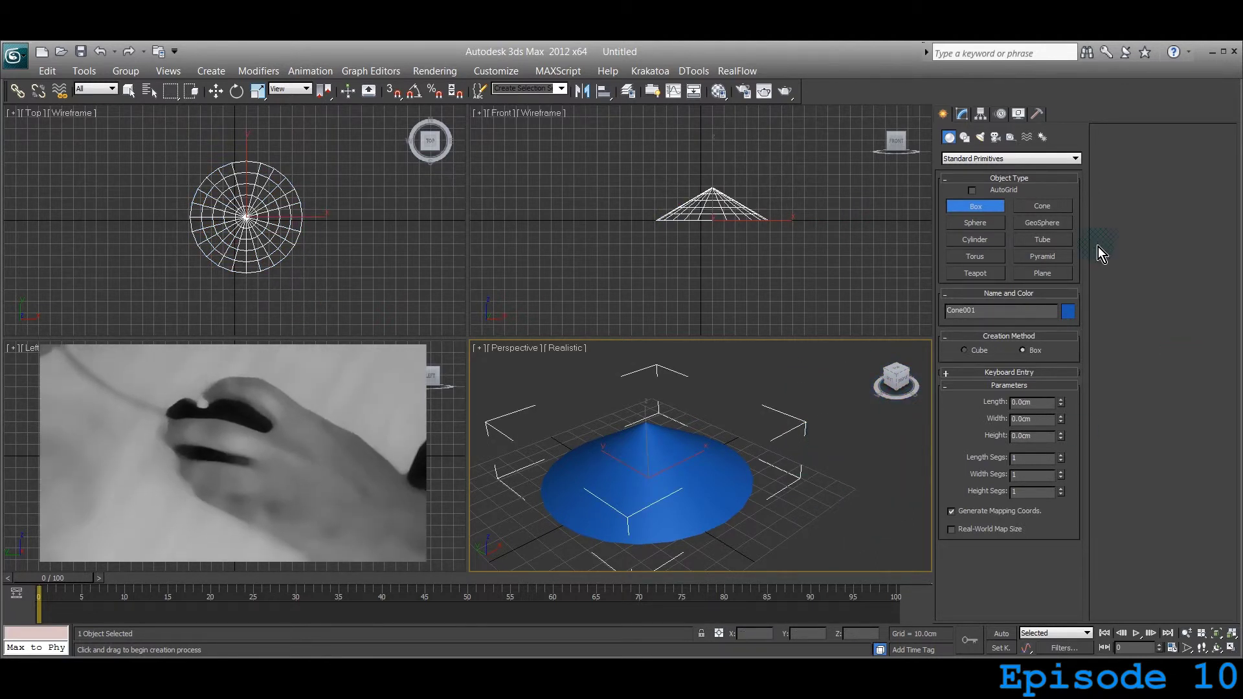
Create two cylinders beside the cone, both about 43 cm in radius, with heights of about 24 cm and 37 cm
click(977, 240)
drag(789, 388, 820, 414)
click(813, 369)
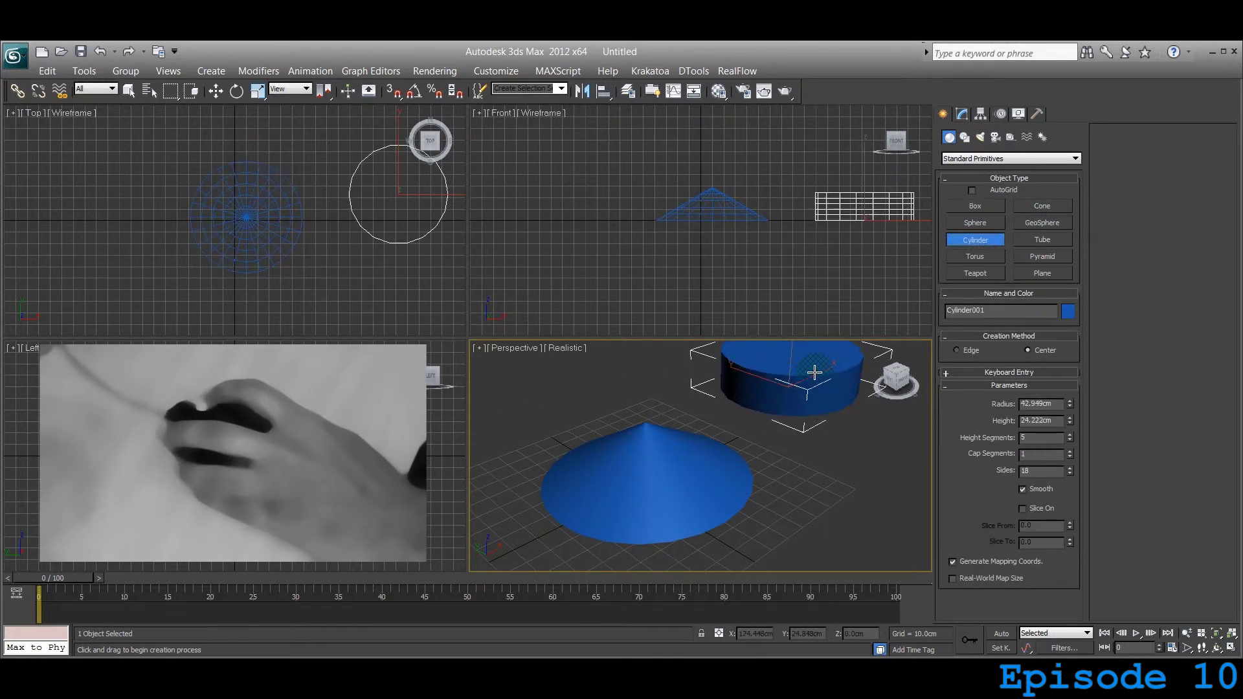
middle_drag(844, 444, 784, 486)
scroll(784, 485, down, 5)
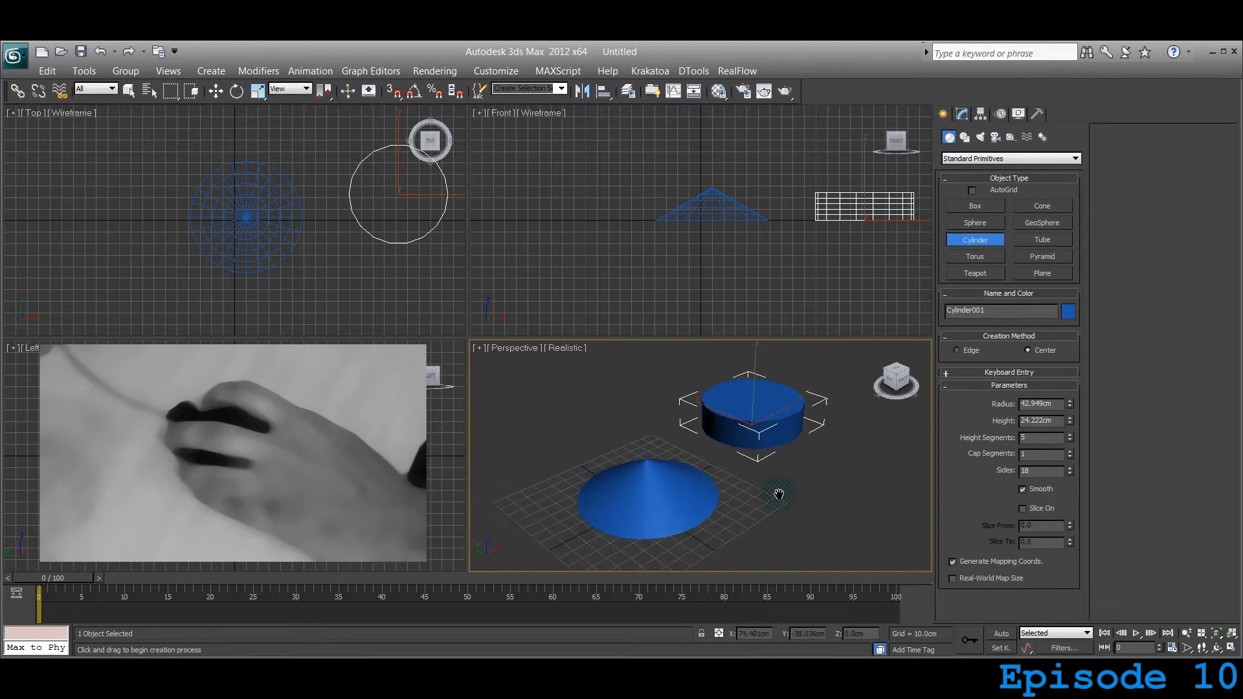
click(663, 488)
click(685, 480)
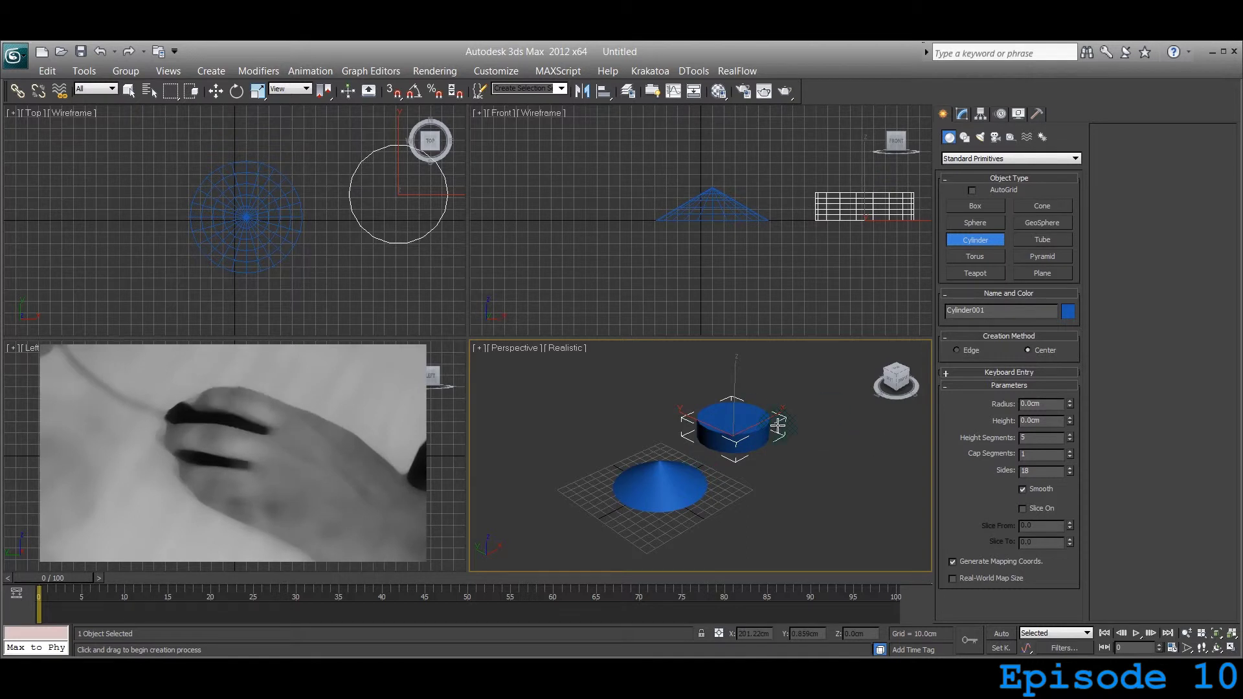
drag(819, 459, 799, 480)
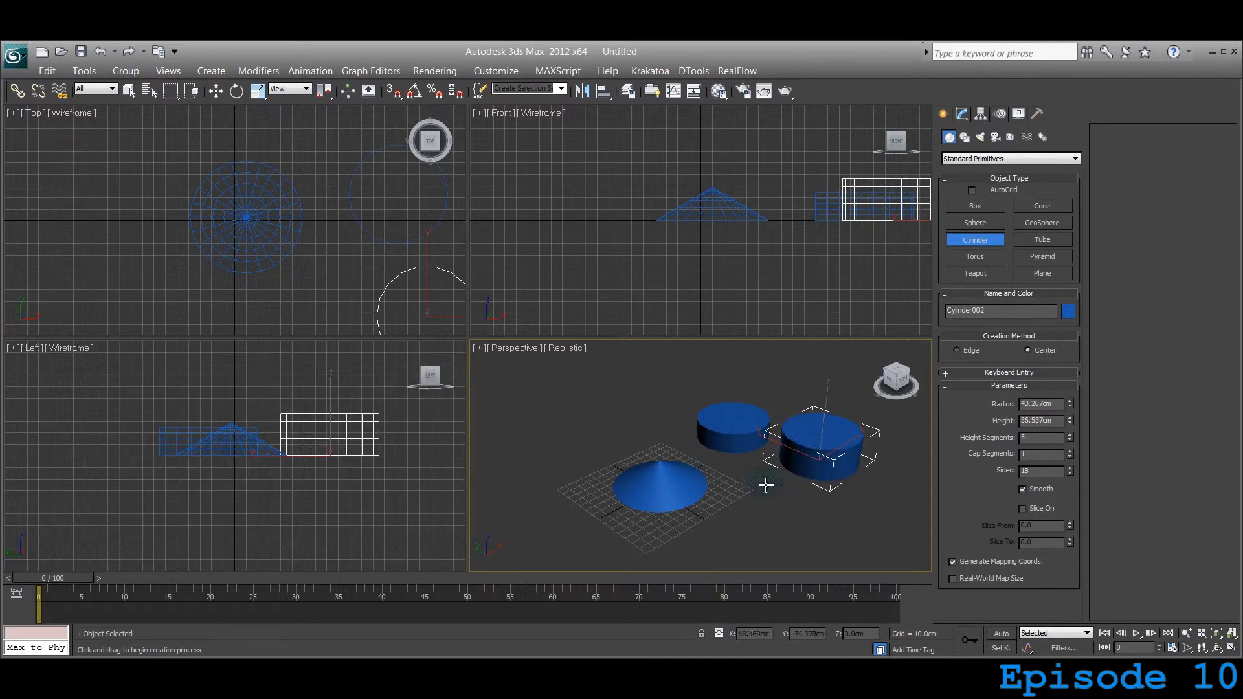
click(766, 486)
Select the cone and both cylinders together and enlarge them uniformly around their shared centre
key(r)
ctrl+click(734, 432)
ctrl+click(654, 502)
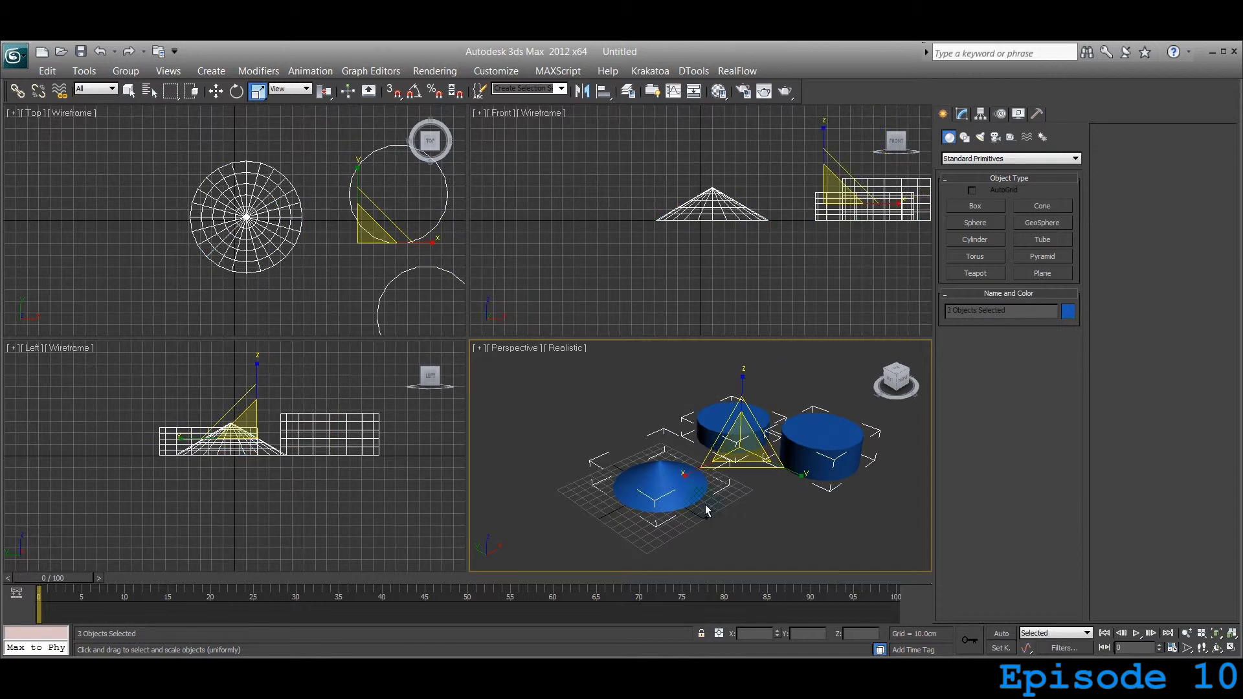
mouse_move(737, 452)
mouse_down()
mouse_move(750, 422)
mouse_move(732, 443)
mouse_up()
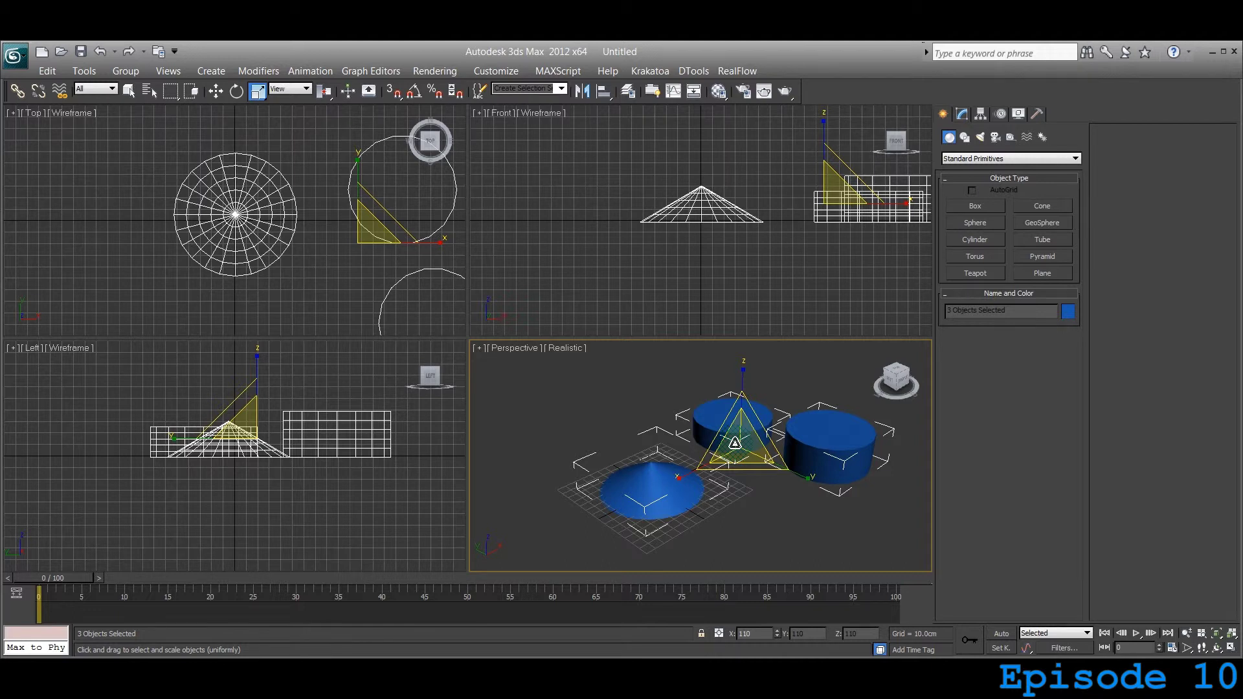
mouse_move(735, 443)
mouse_down()
mouse_move(731, 361)
mouse_move(735, 430)
mouse_up()
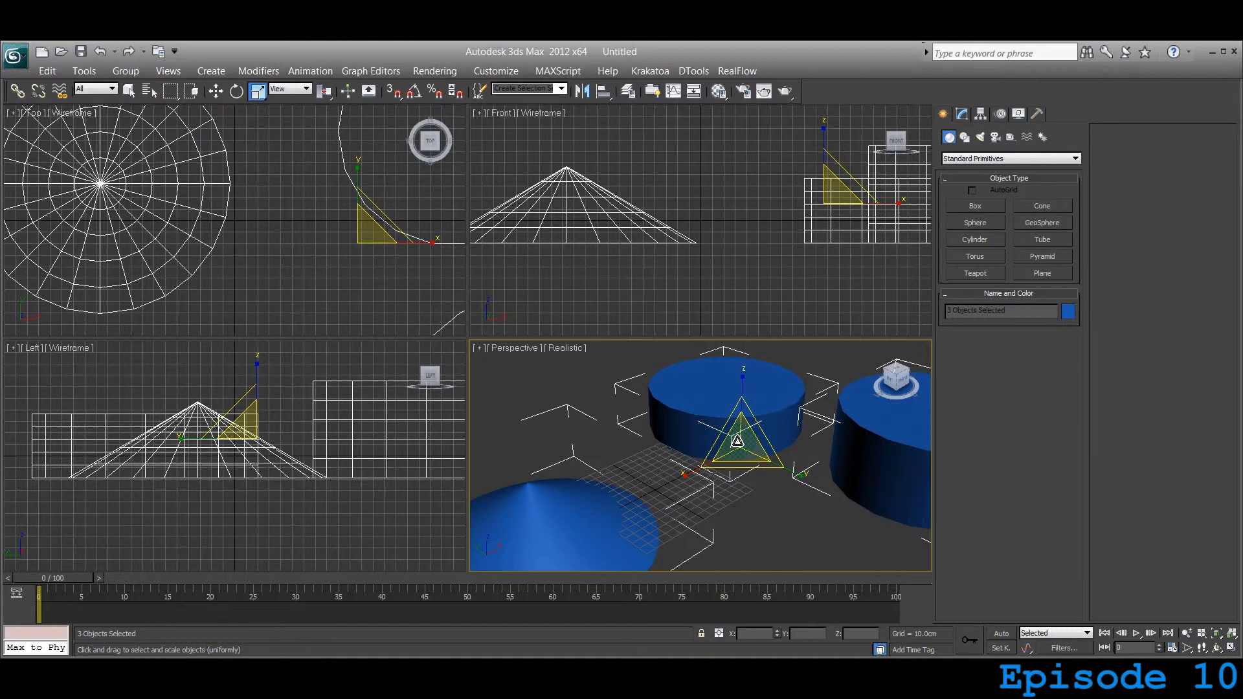
Rotate the three selected objects about -18 degrees around the X axis and cancel the rotation partway
key(e)
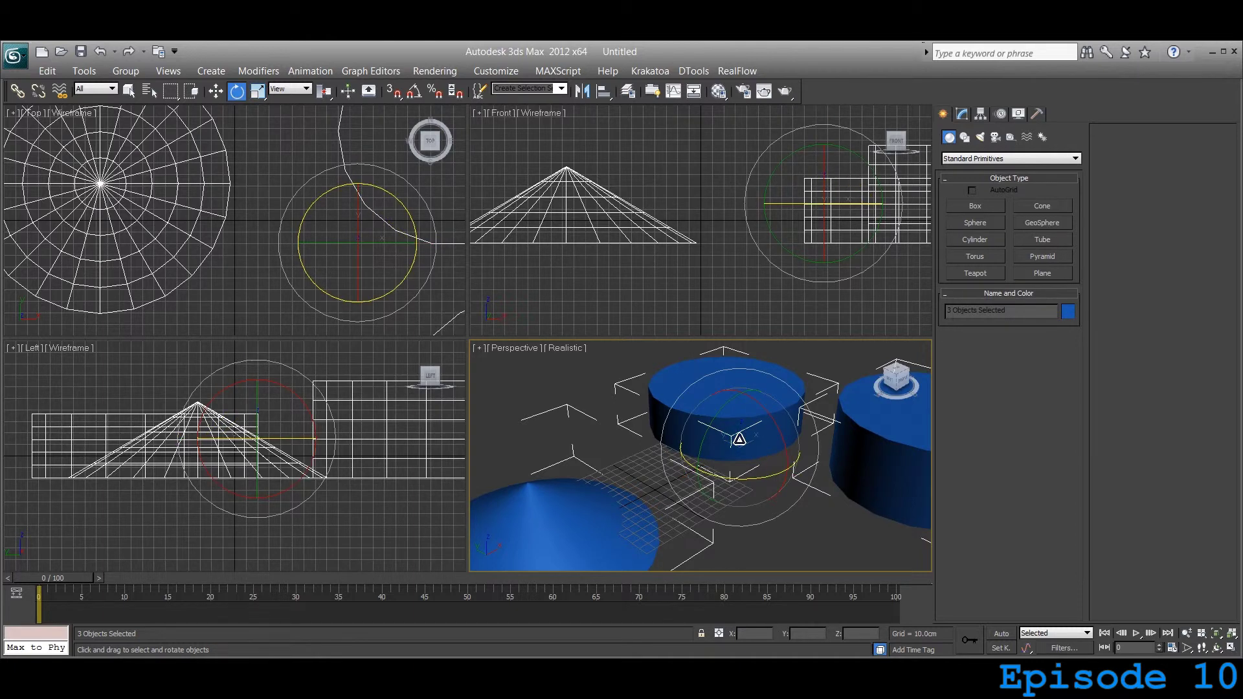
drag(739, 439, 705, 431)
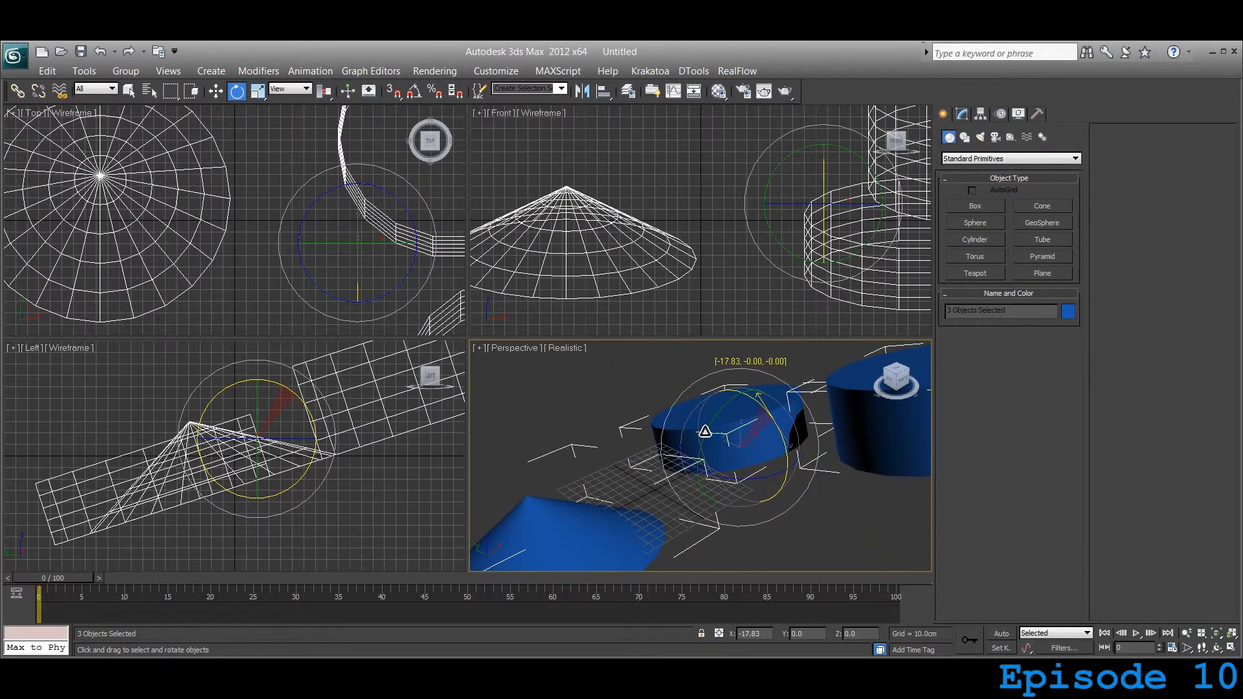
right_click(705, 431)
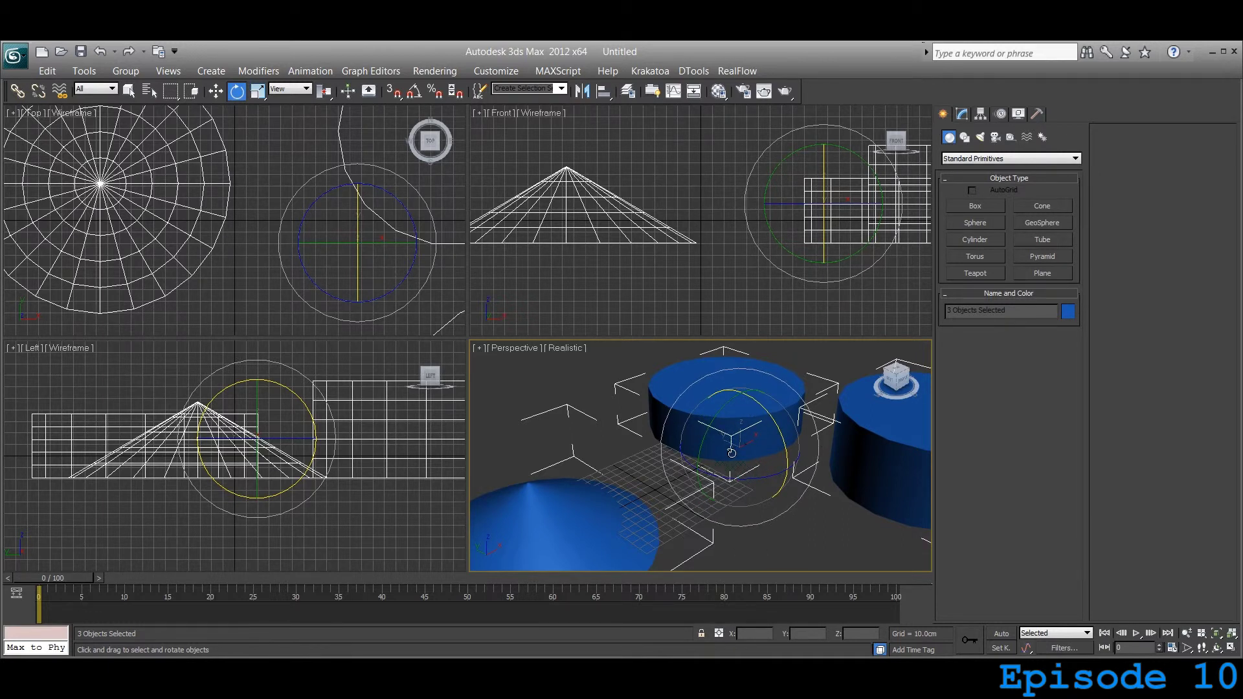
Undo back past the group scaling and the second cylinder, and delete the remaining cylinder
key(ctrl+shift+z)
key(ctrl+z)
key(ctrl+z)
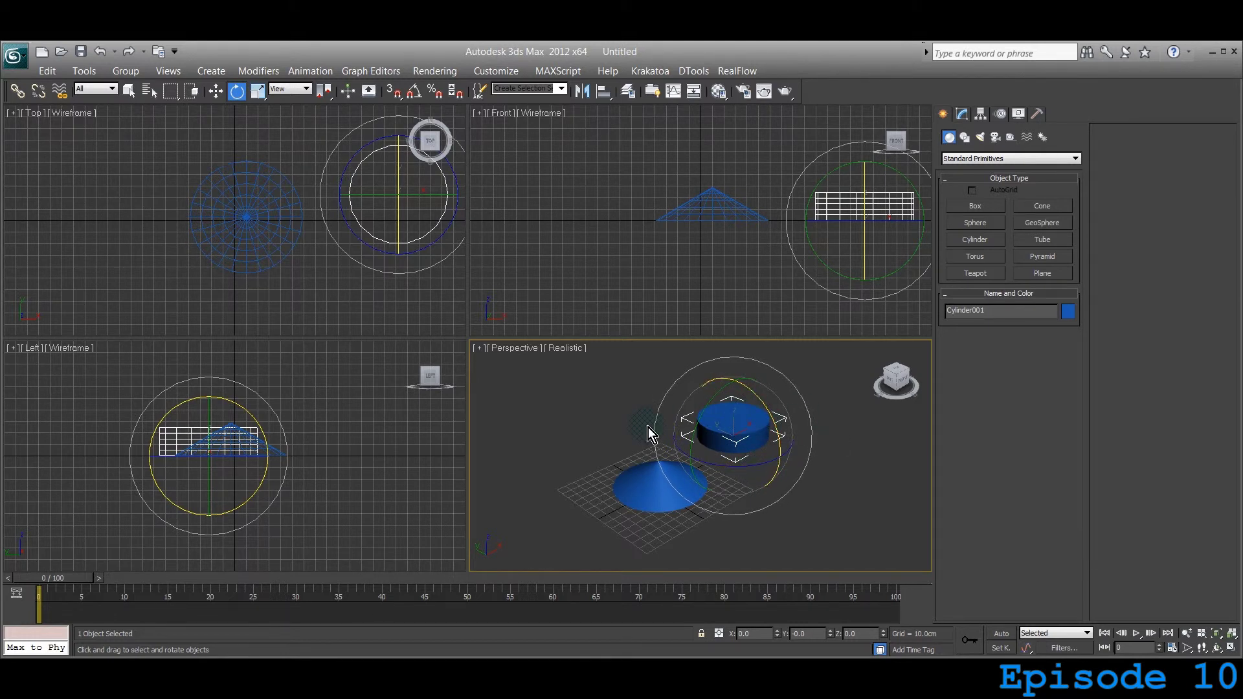
click(628, 407)
click(732, 456)
key(Delete)
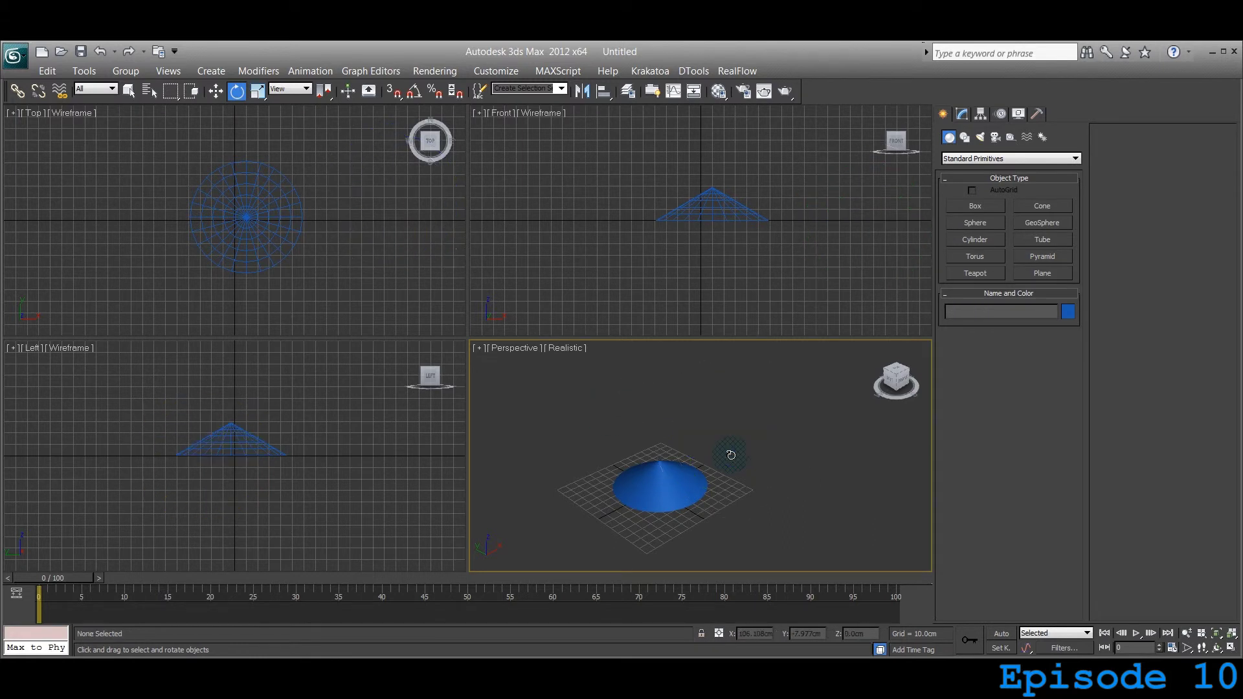
Rotate the cone about 90 degrees around the X axis
click(680, 495)
middle_drag(680, 496, 777, 447)
drag(780, 447, 857, 491)
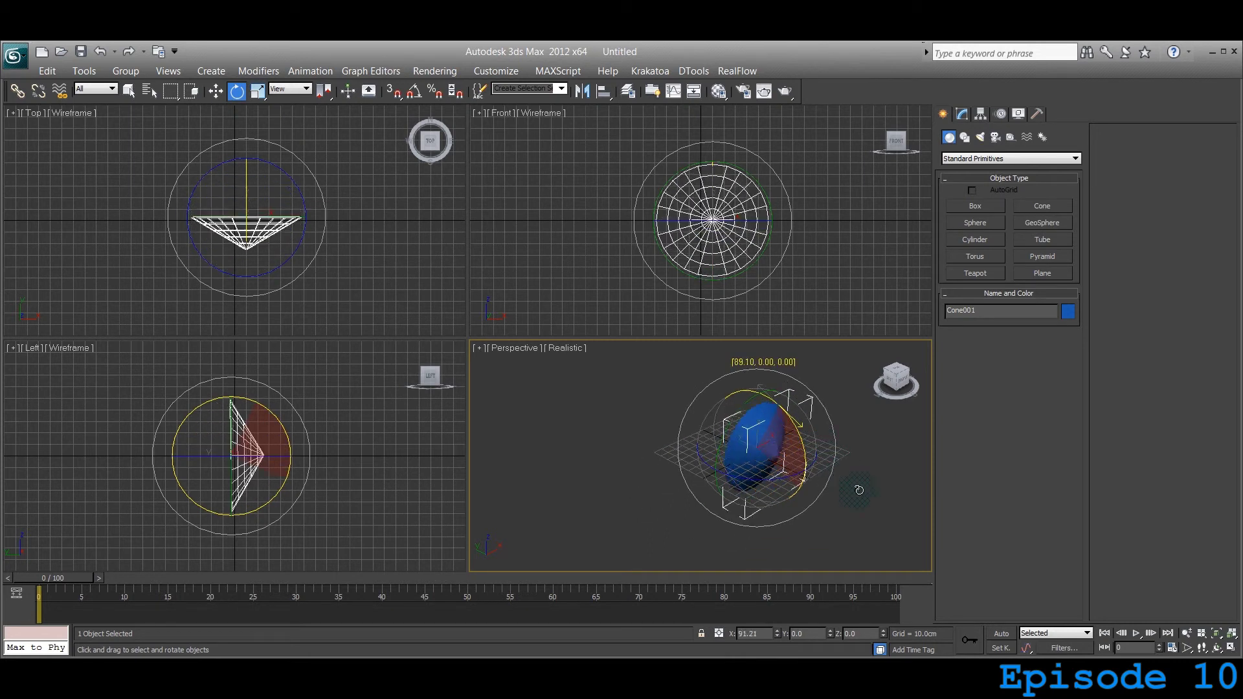